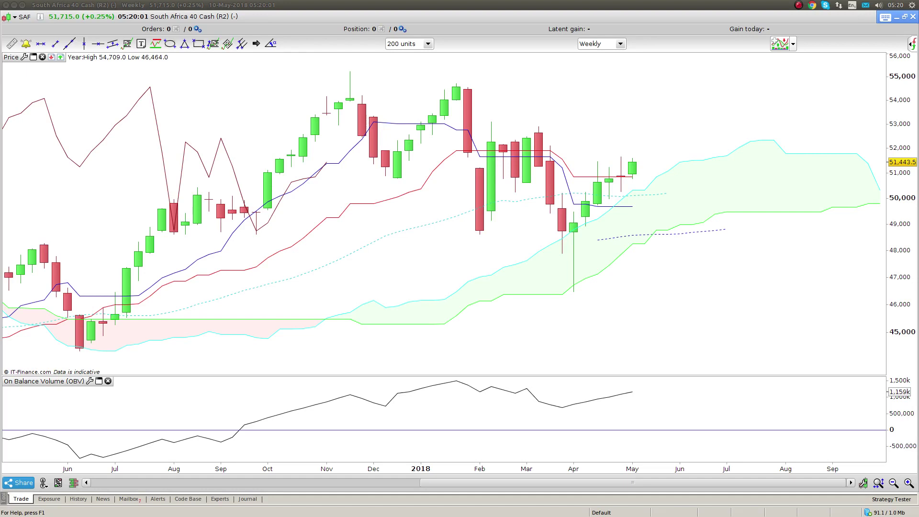
# Step: Place a horizontal support line at about 50,830 on the weekly South Africa 40 chart
pyautogui.click(98, 44)
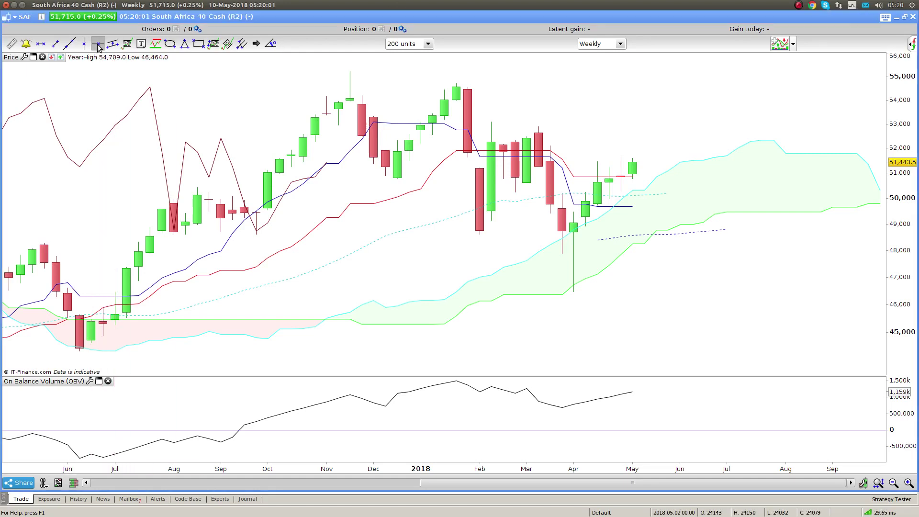
pyautogui.click(644, 177)
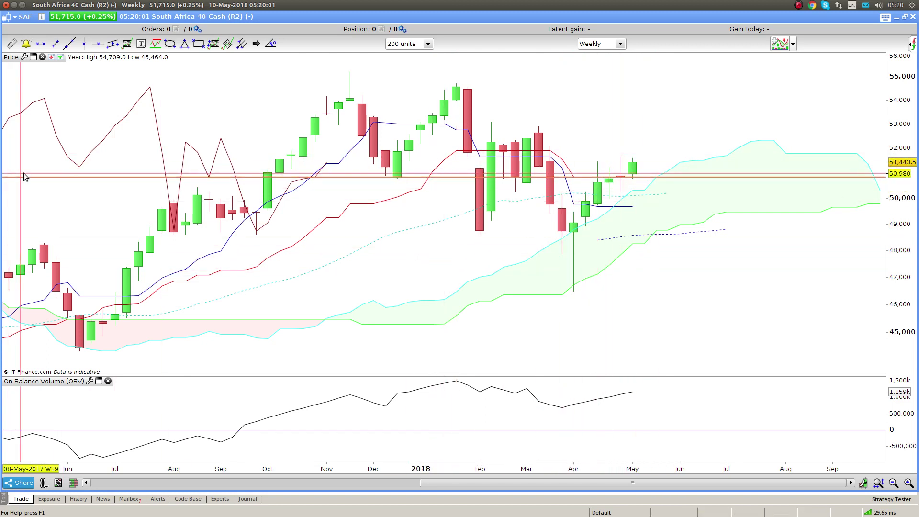
# Step: Change the 50,830 horizontal line's colour from orange to red in its settings
pyautogui.rightClick(41, 178)
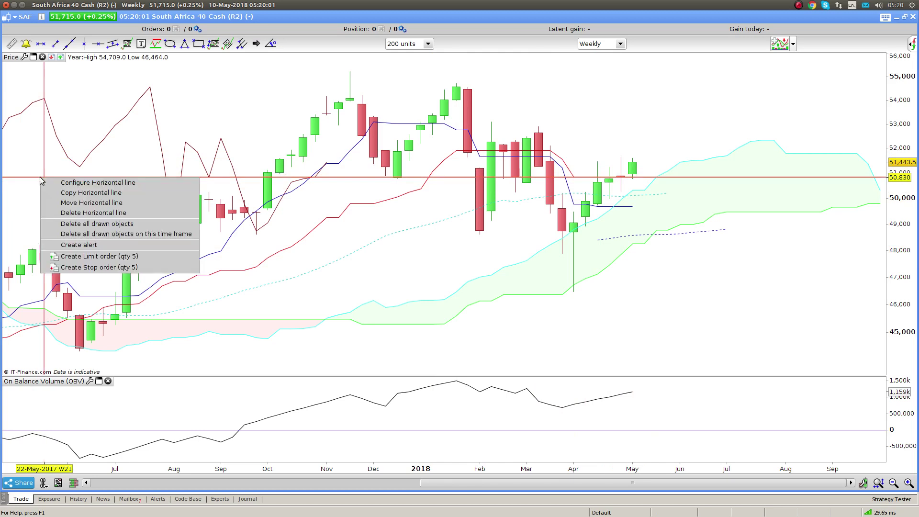
pyautogui.click(75, 184)
pyautogui.click(66, 262)
pyautogui.click(38, 402)
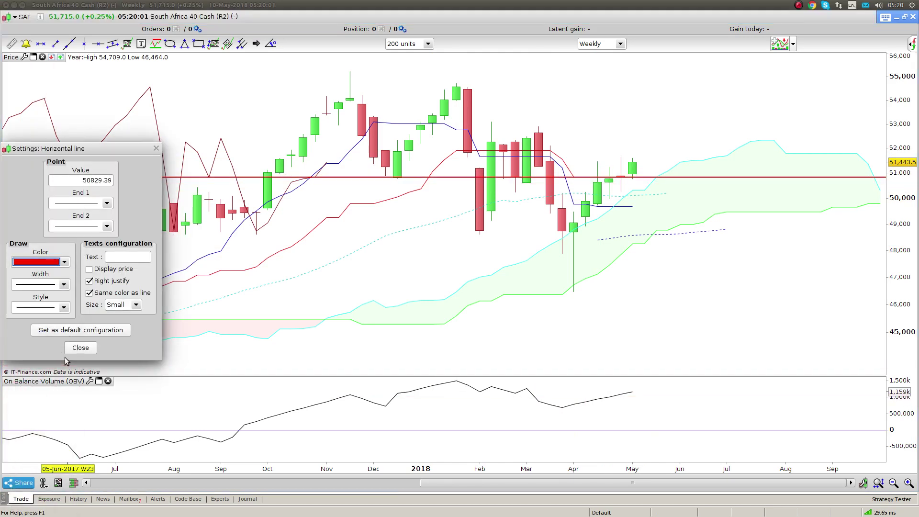
pyautogui.click(77, 349)
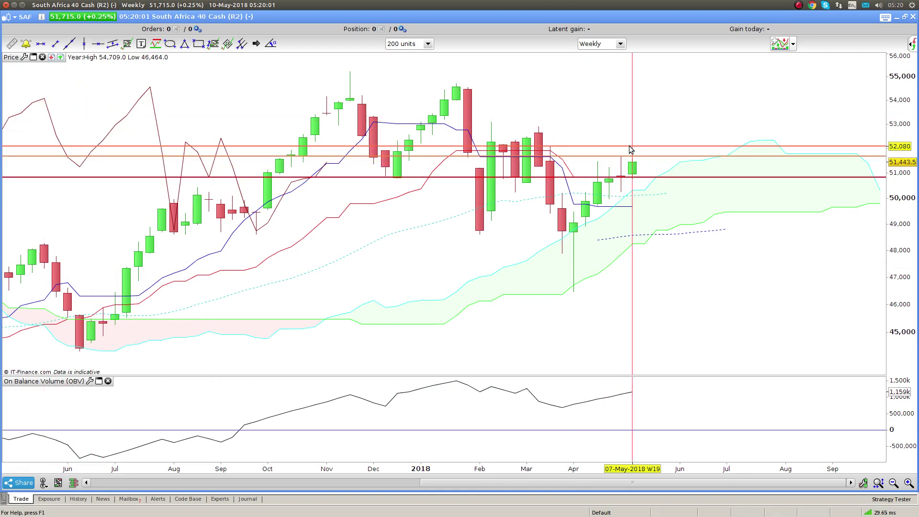
# Step: Add a horizontal line at about 52,080 and a descending trendline from the January high
pyautogui.click(629, 146)
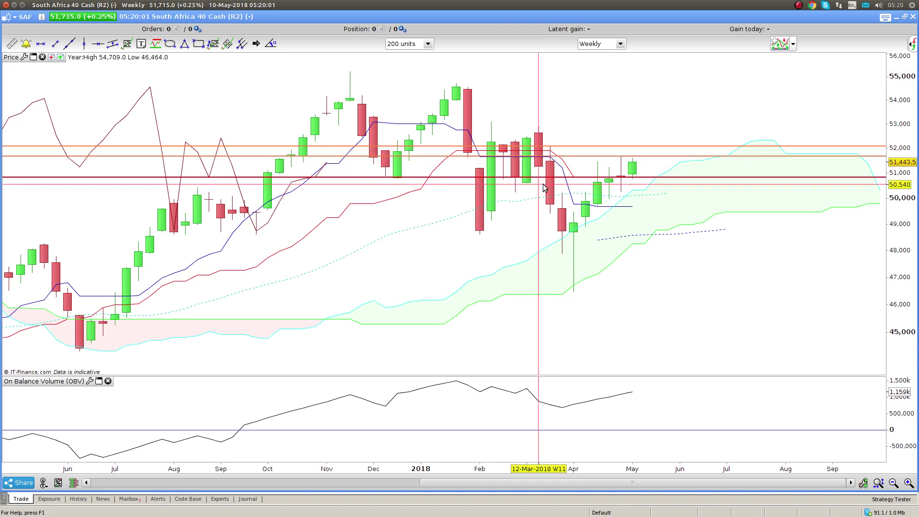
pyautogui.click(621, 44)
pyautogui.click(401, 253)
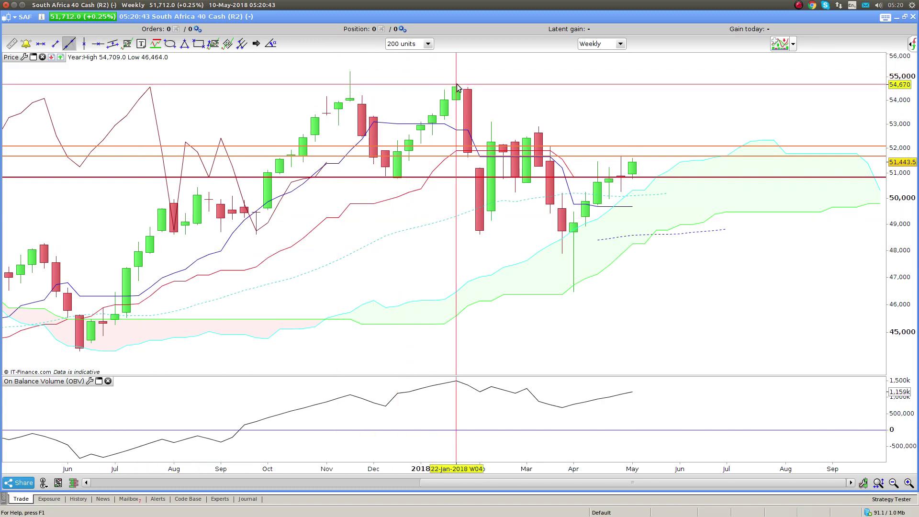
pyautogui.moveTo(469, 88)
pyautogui.mouseDown()
pyautogui.moveTo(605, 158)
pyautogui.moveTo(606, 171)
pyautogui.mouseUp()
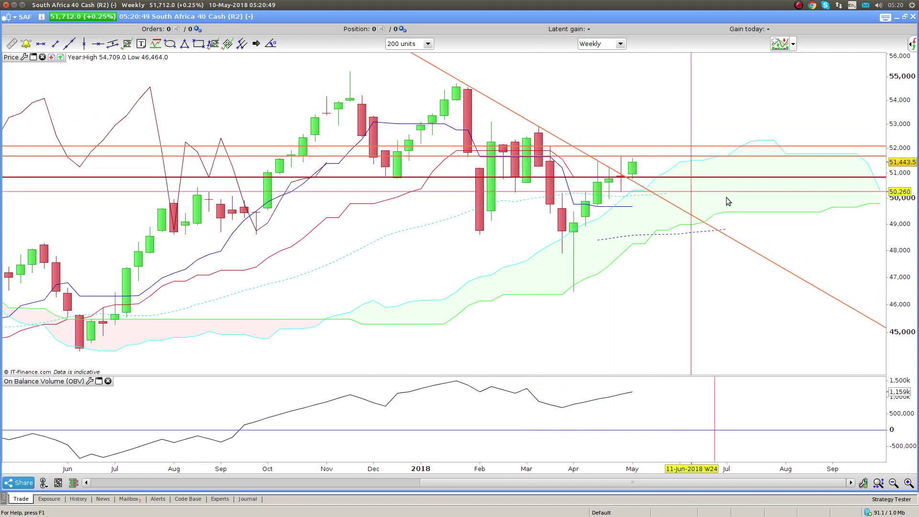
pyautogui.click(622, 44)
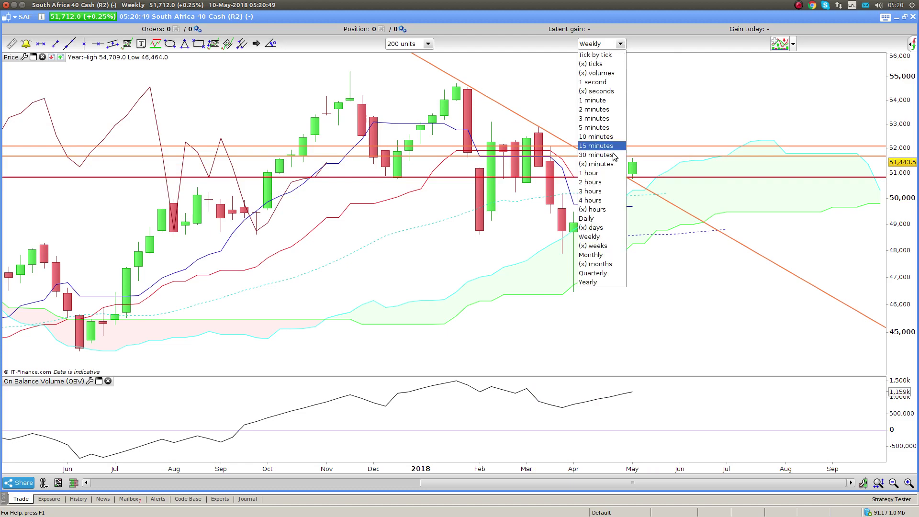
# Step: Switch to daily candles and draw a rectangle zone over the late-April to May candles
pyautogui.click(586, 218)
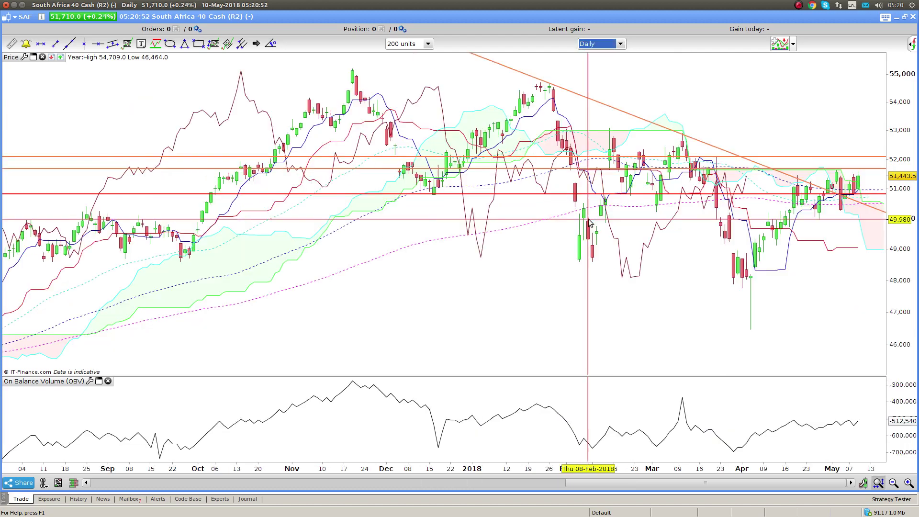
pyautogui.scroll(5, 444, 233)
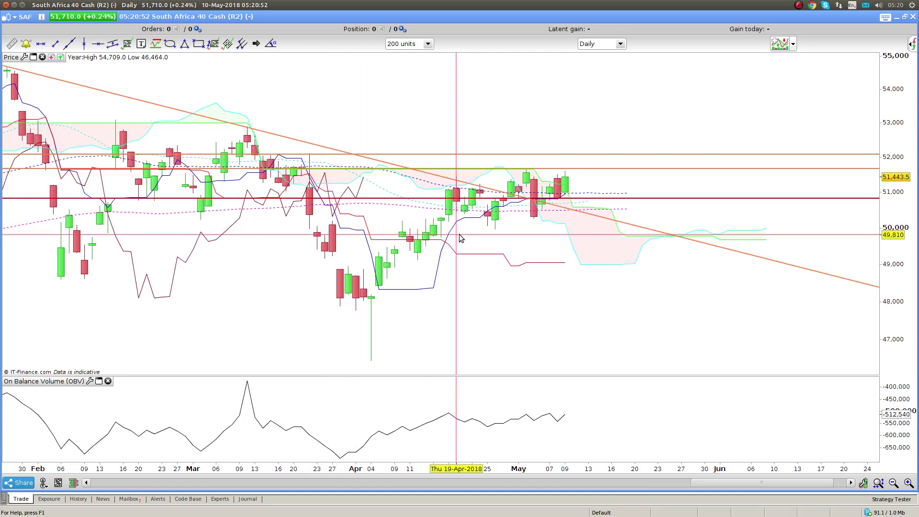
pyautogui.click(198, 44)
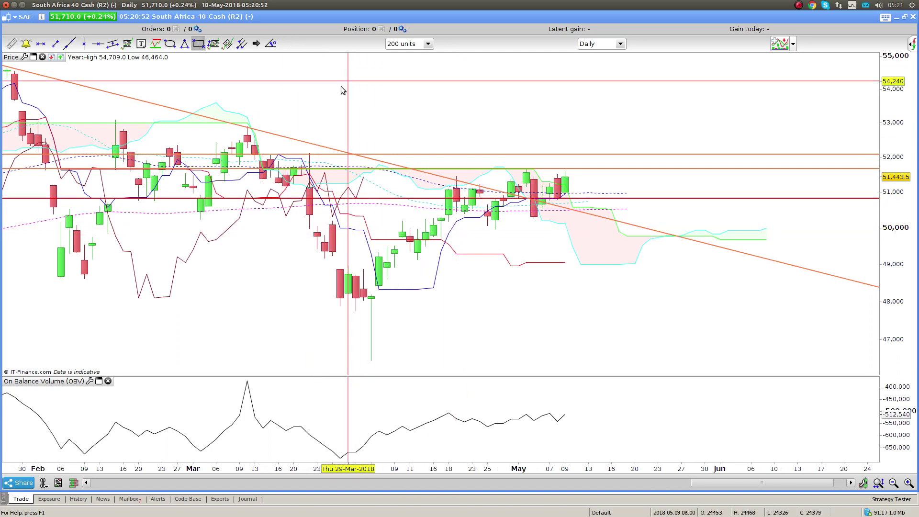
pyautogui.moveTo(454, 177); pyautogui.dragTo(647, 223)
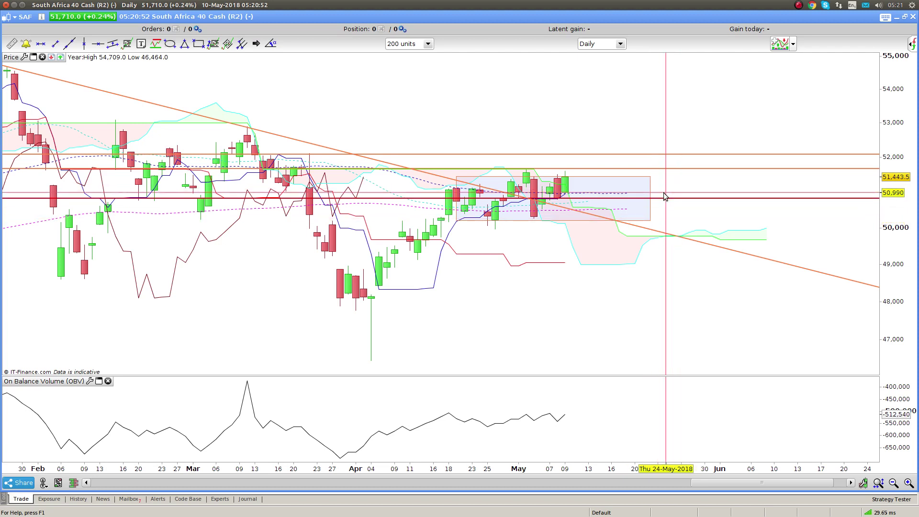
# Step: Delete the late-April to May rectangle zone using its context menu
pyautogui.rightClick(649, 180)
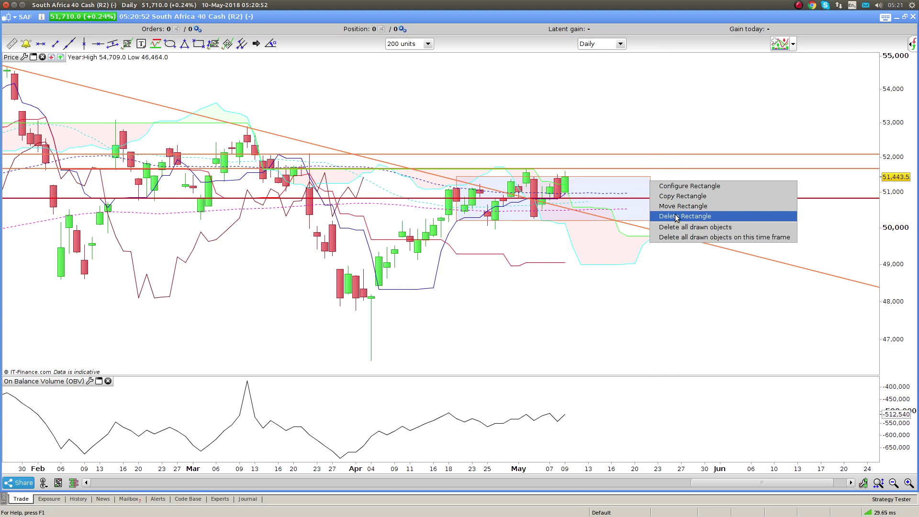
pyautogui.click(675, 216)
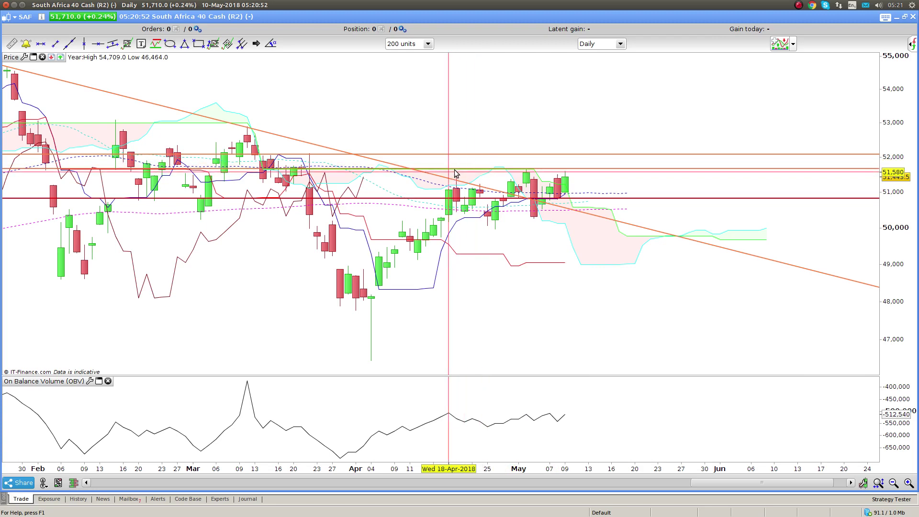
# Step: Place another horizontal line at about 51,440, level with the latest daily price
pyautogui.scroll(2, 355, 194)
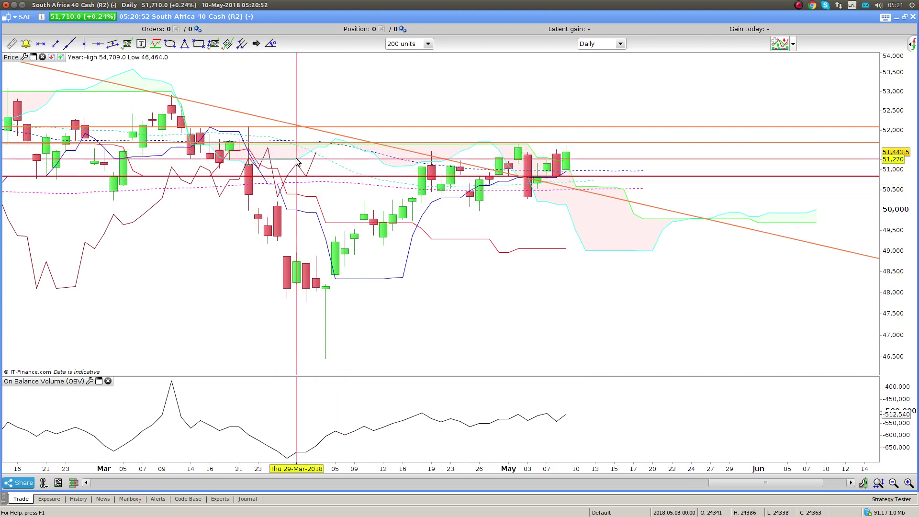
pyautogui.click(99, 44)
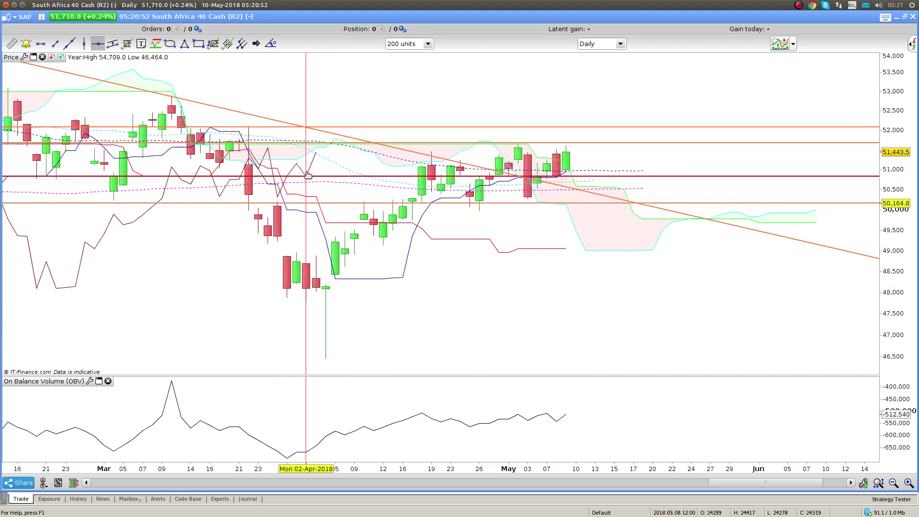
pyautogui.click(238, 152)
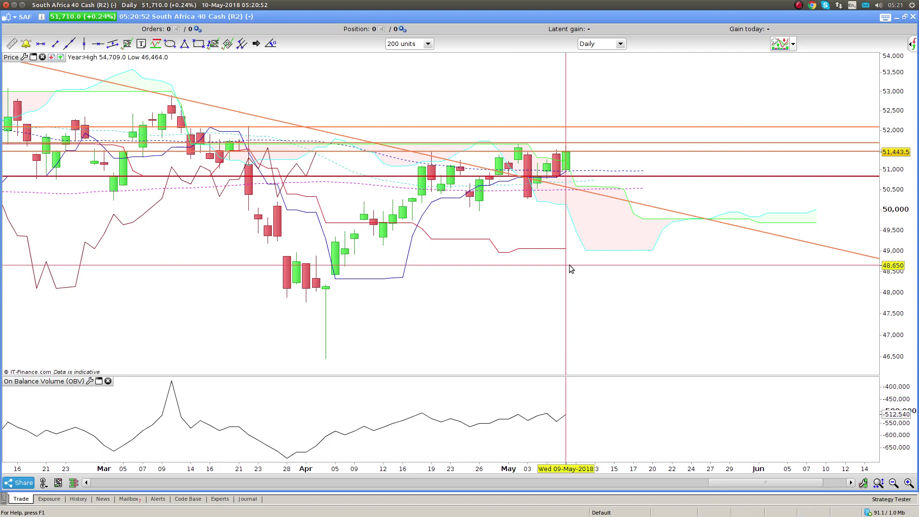
pyautogui.click(621, 44)
# Step: Switch the chart to 4-hour candles and pan toward later dates
pyautogui.click(594, 201)
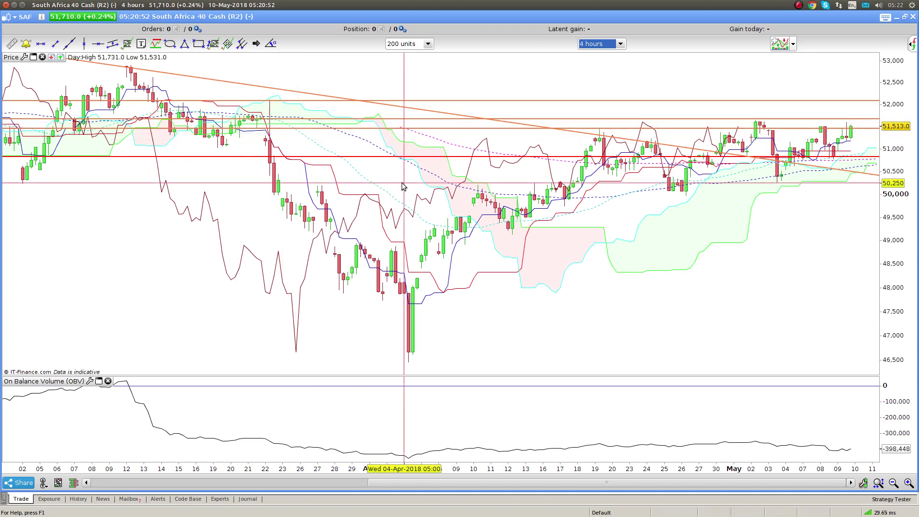
pyautogui.moveTo(604, 224)
pyautogui.mouseDown()
pyautogui.moveTo(508, 231)
pyautogui.moveTo(600, 263)
pyautogui.mouseUp()
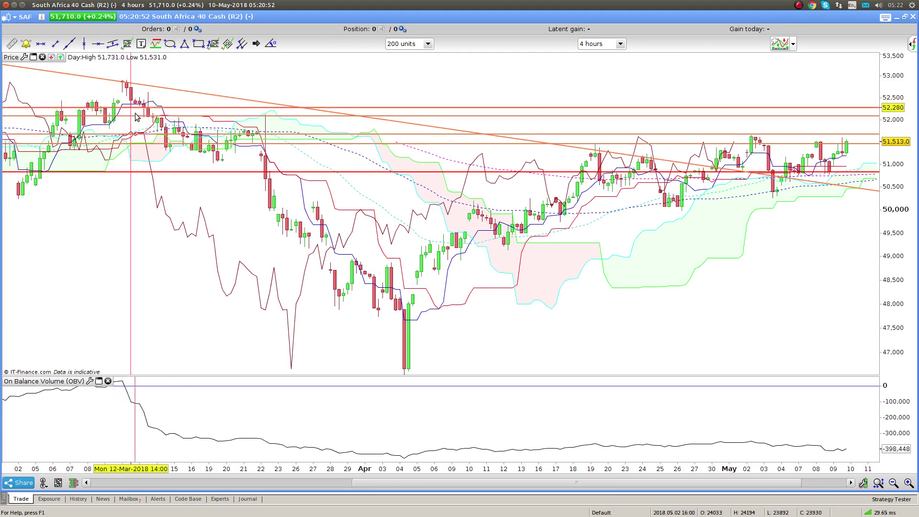
pyautogui.hscroll(5, 35, 206)
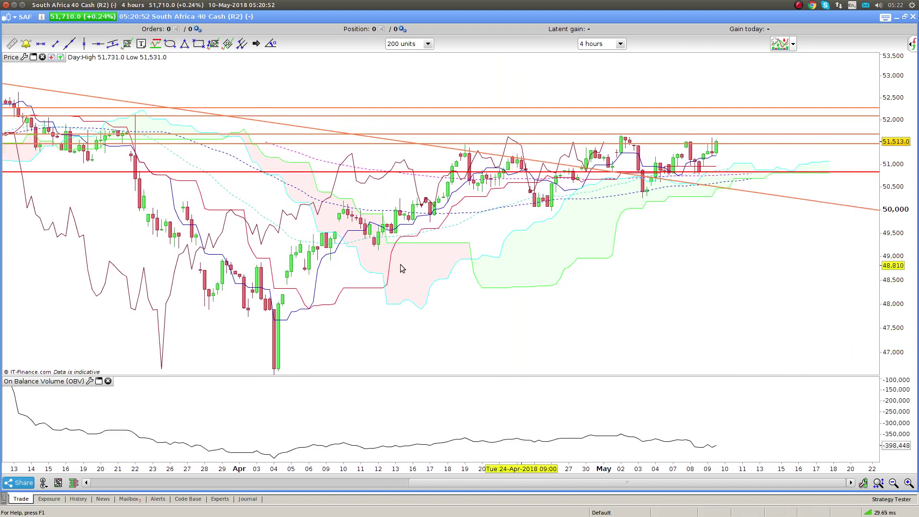
pyautogui.moveTo(400, 264); pyautogui.dragTo(122, 117)
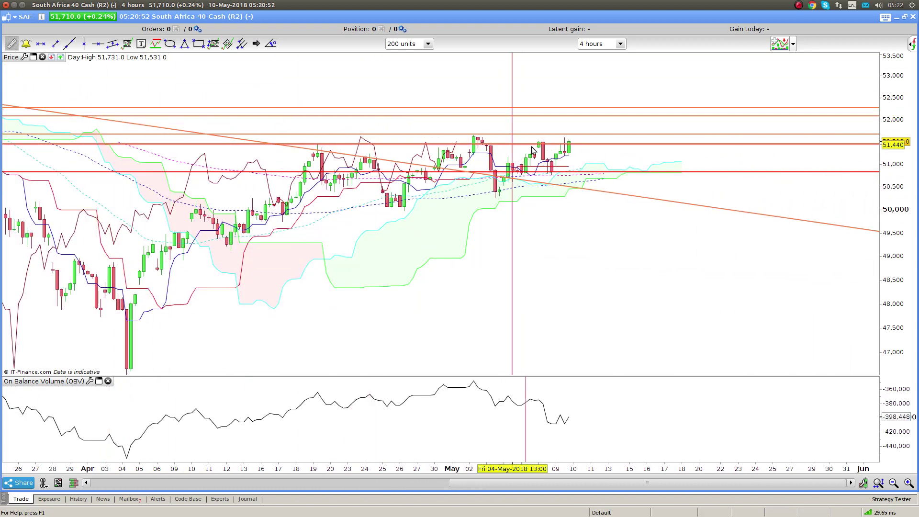
pyautogui.moveTo(581, 142); pyautogui.dragTo(592, 110)
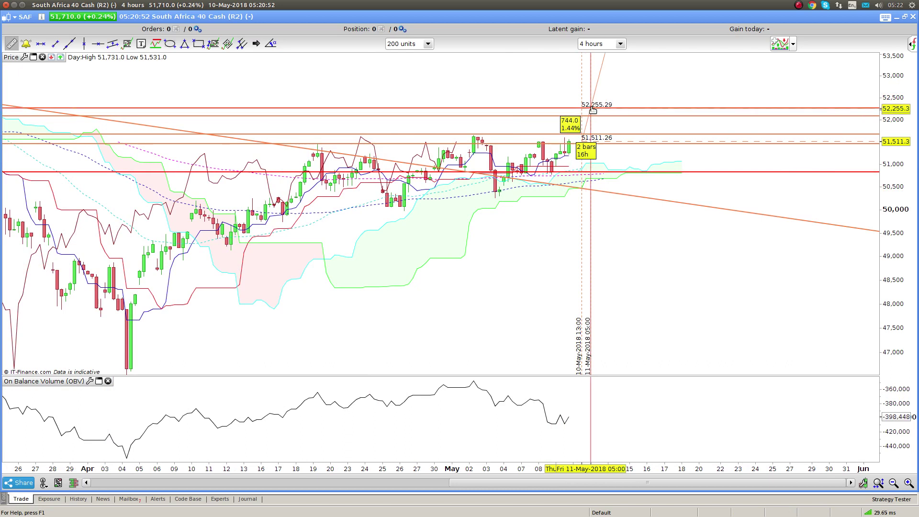
pyautogui.rightClick(591, 334)
pyautogui.click(557, 347)
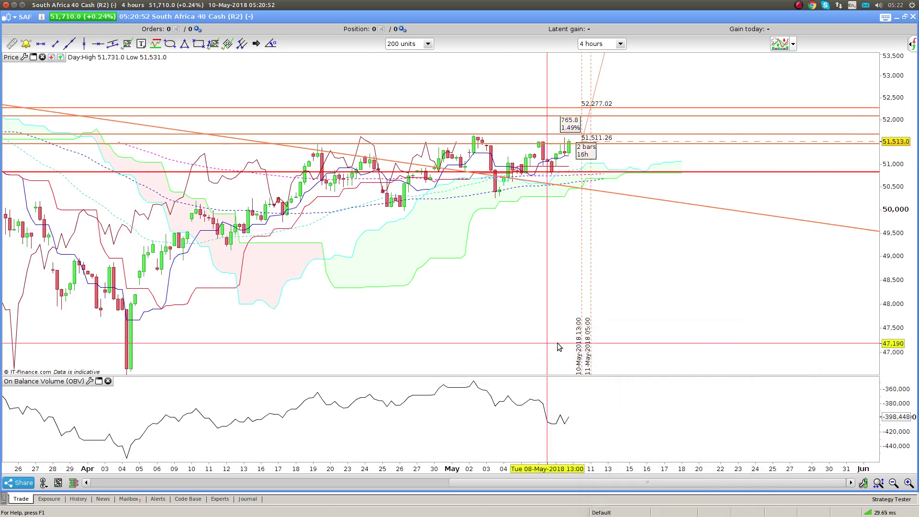
pyautogui.rightClick(580, 347)
pyautogui.click(606, 379)
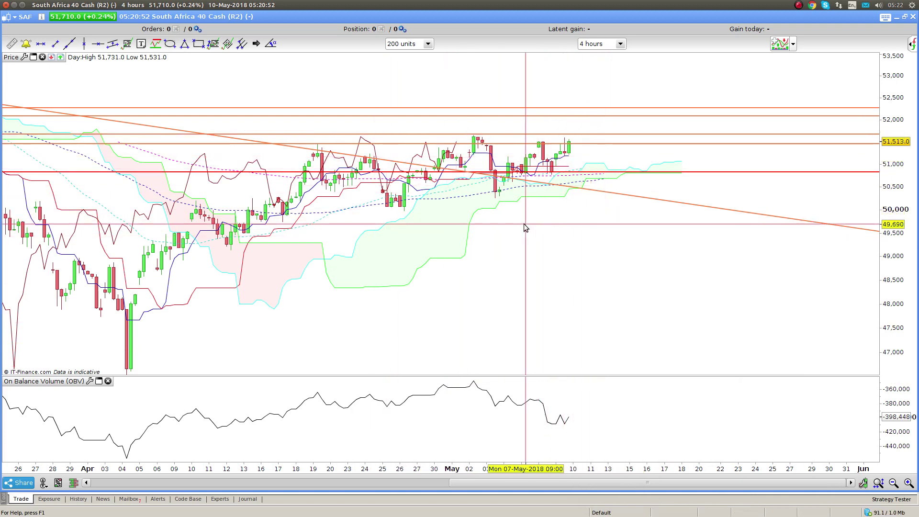
pyautogui.scroll(-2, 527, 226)
# Step: Draw a rising trendline from the early-April low through the early-May lows on the 4-hour chart
pyautogui.moveTo(329, 273); pyautogui.dragTo(338, 205)
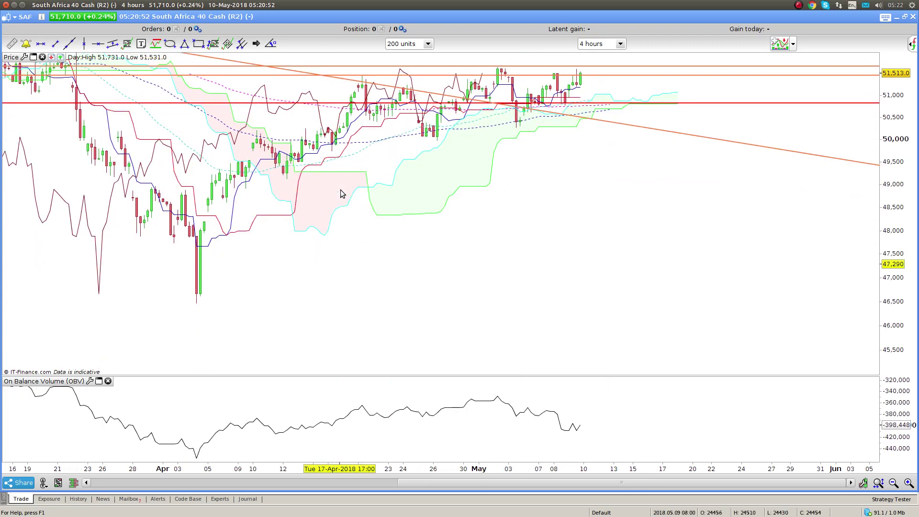
pyautogui.click(68, 44)
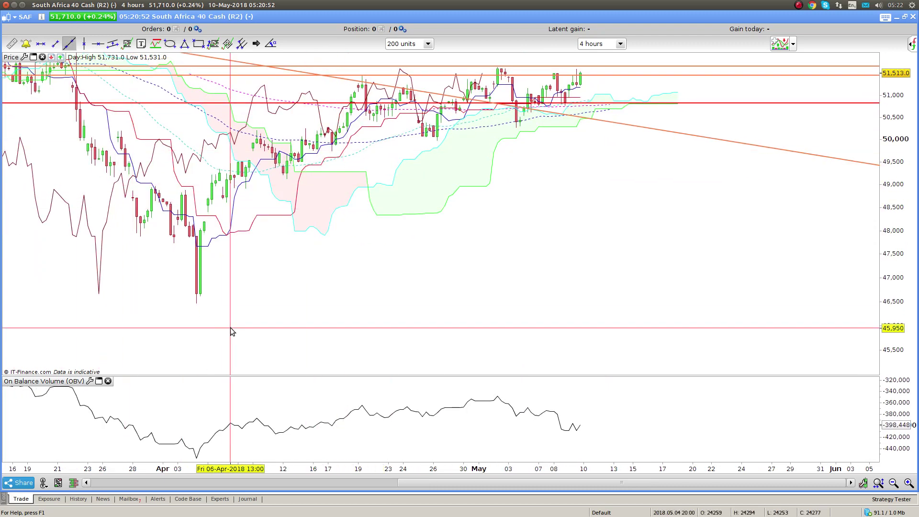
pyautogui.click(197, 302)
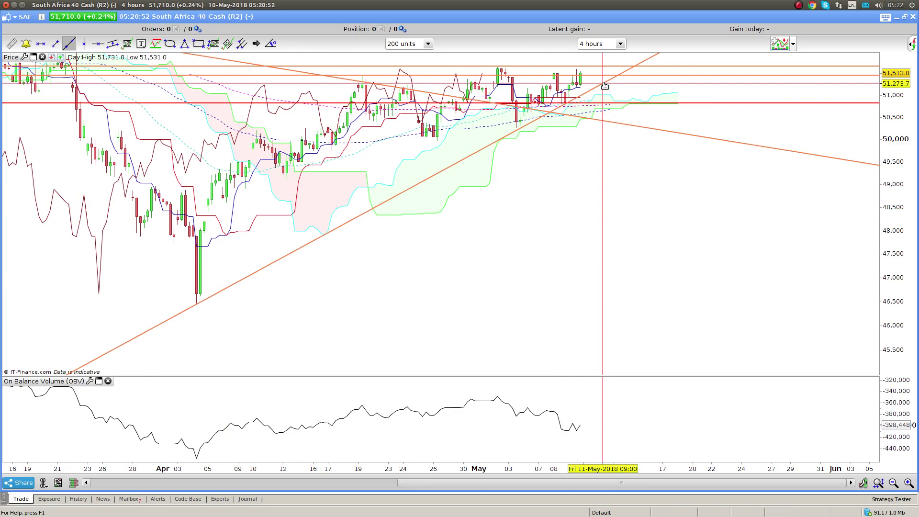
pyautogui.click(605, 85)
pyautogui.moveTo(566, 213); pyautogui.dragTo(485, 317)
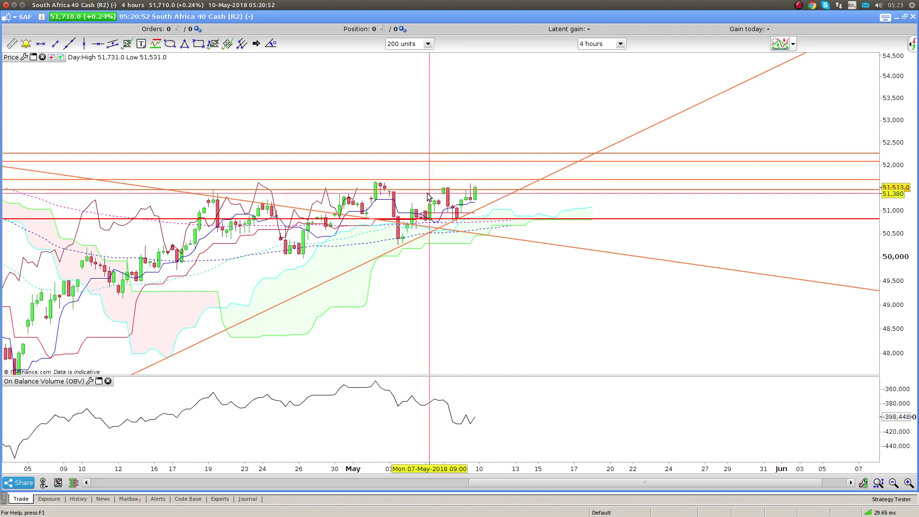
pyautogui.scroll(-3, 431, 196)
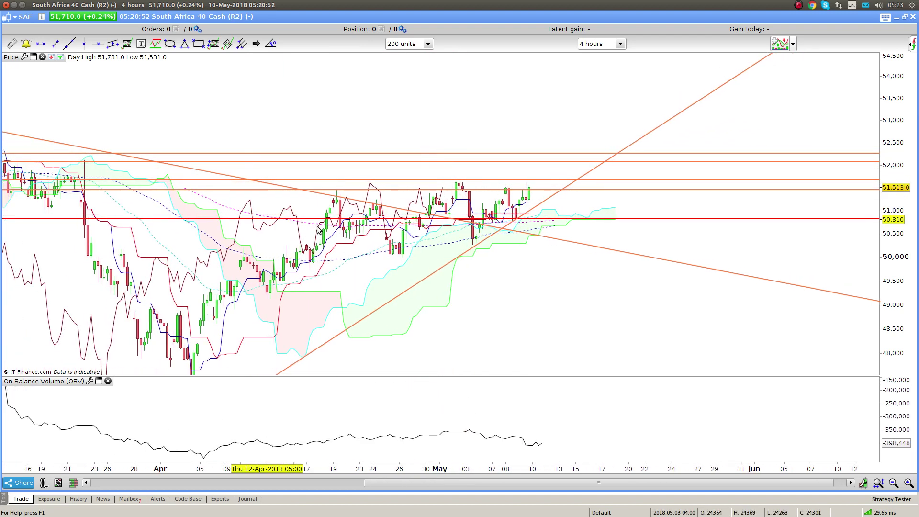
pyautogui.scroll(3, 313, 229)
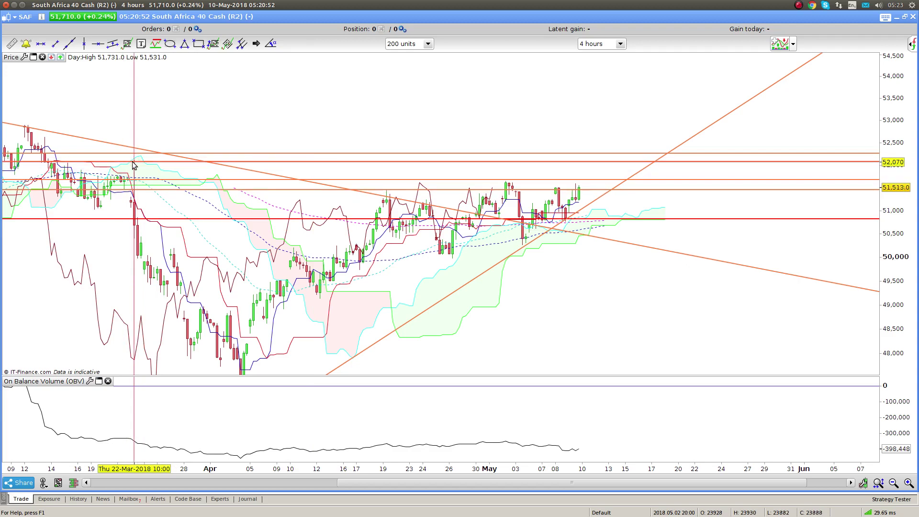
pyautogui.scroll(2, 56, 168)
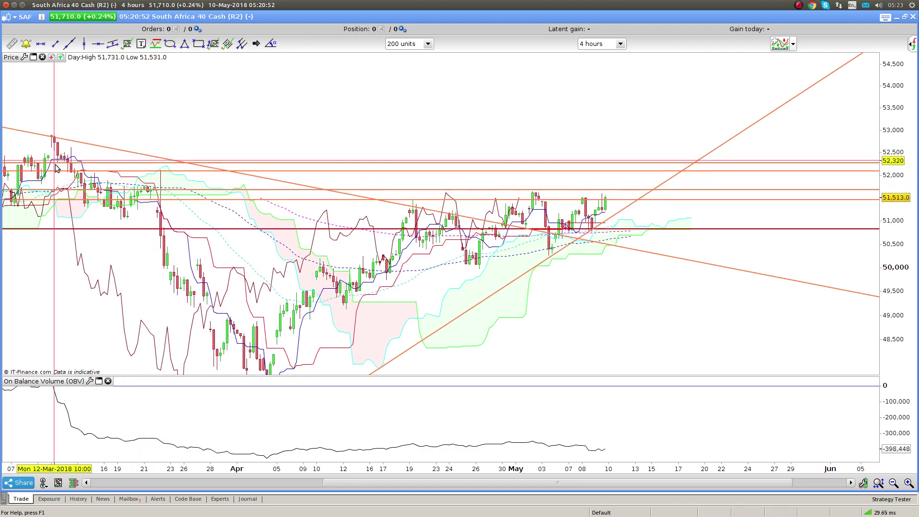
pyautogui.scroll(5, 59, 166)
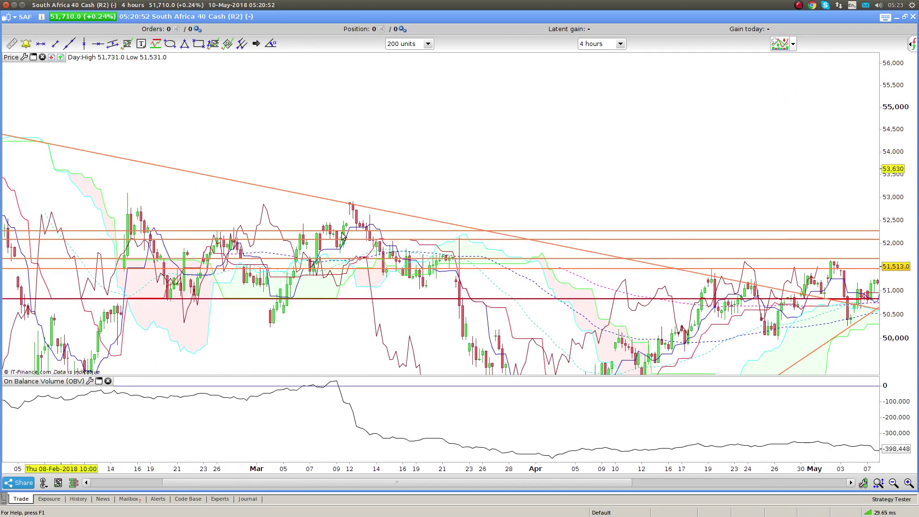
pyautogui.moveTo(902, 177); pyautogui.dragTo(907, 4)
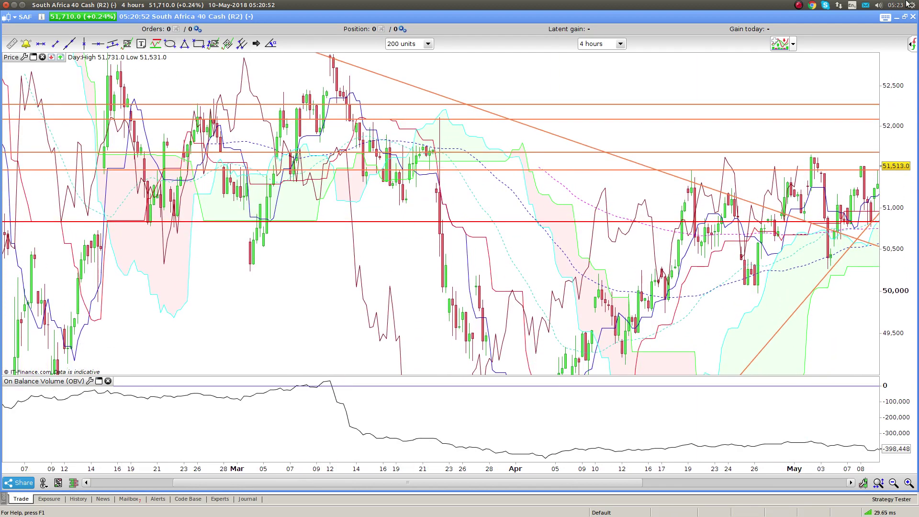
pyautogui.scroll(5, 559, 197)
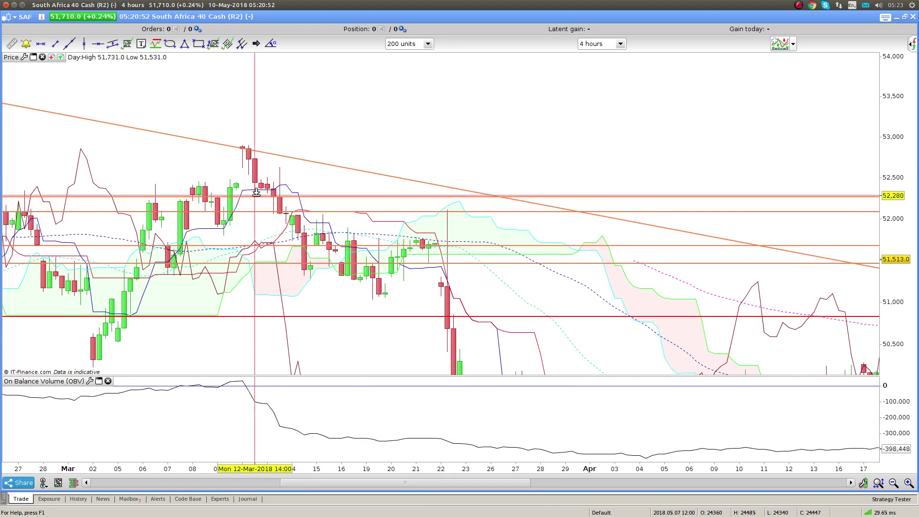
pyautogui.moveTo(586, 246); pyautogui.dragTo(349, 209)
pyautogui.moveTo(639, 231); pyautogui.dragTo(187, 231)
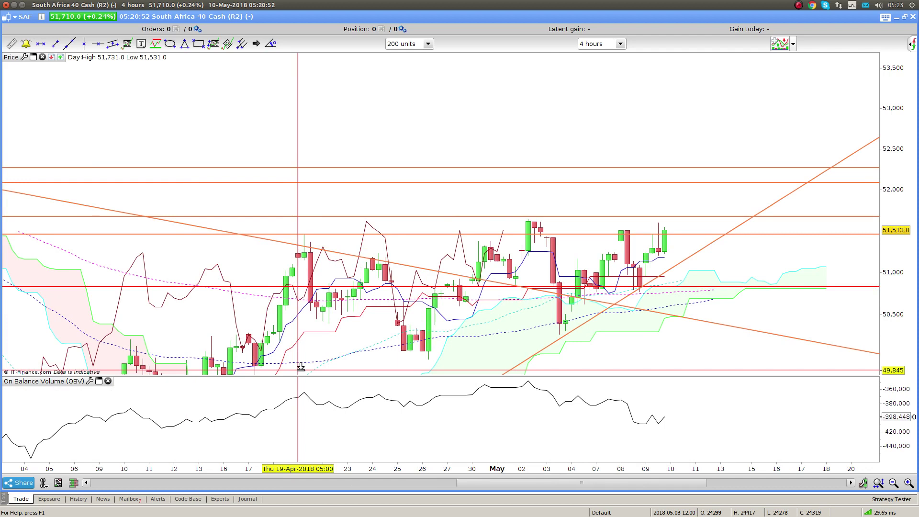
pyautogui.click(621, 44)
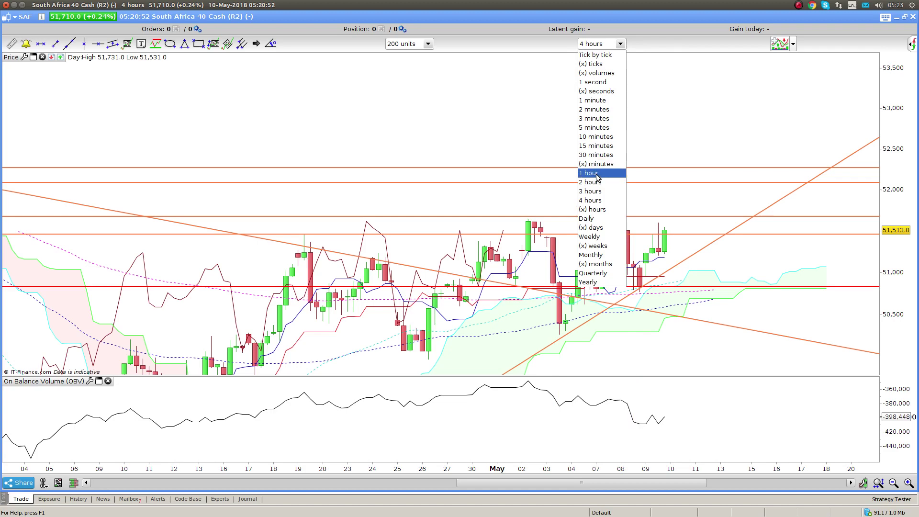
# Step: Switch to 1-hour candles and pan to the latest bars
pyautogui.click(572, 180)
pyautogui.scroll(3, 565, 202)
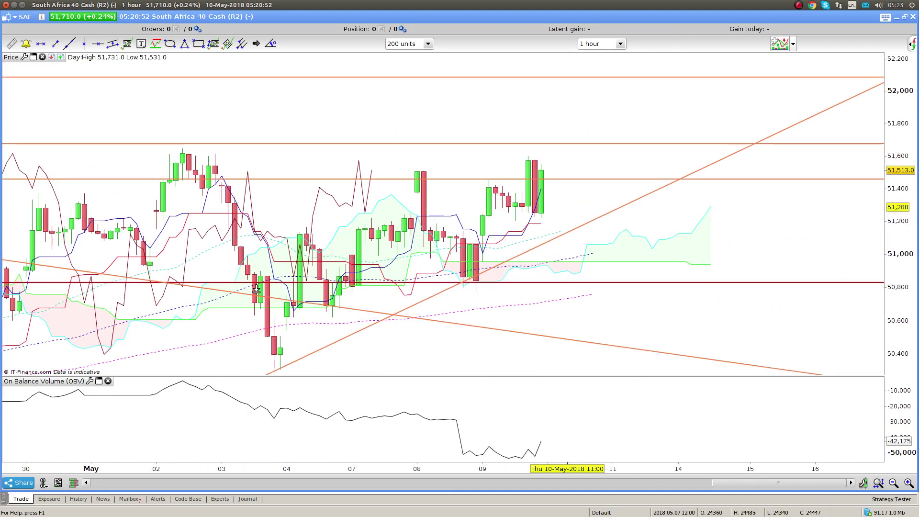
pyautogui.moveTo(407, 273); pyautogui.dragTo(352, 280)
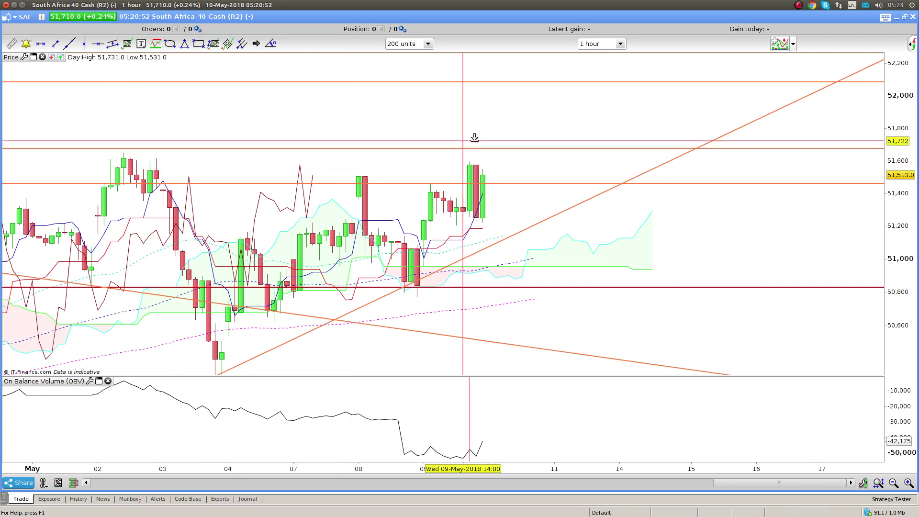
pyautogui.moveTo(308, 158); pyautogui.dragTo(238, 224)
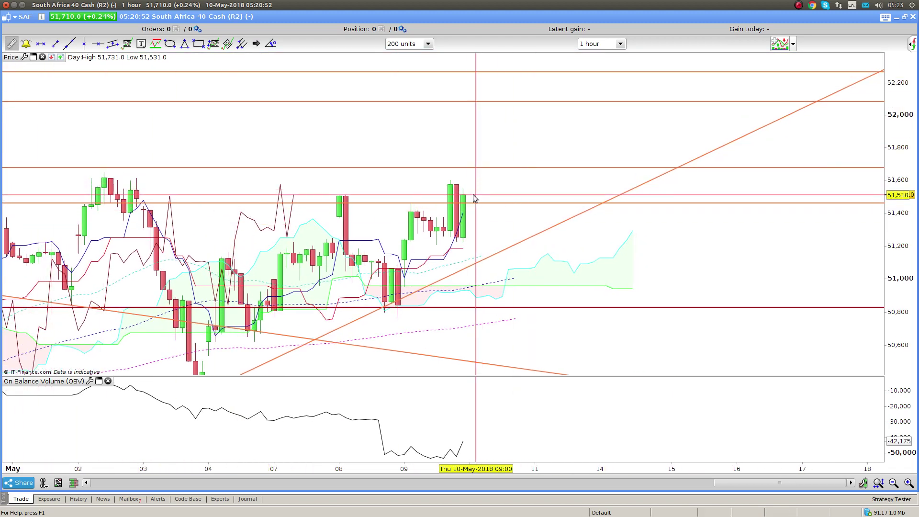
# Step: Measure the price move up from the latest candle, then remove the measurement
pyautogui.moveTo(478, 192); pyautogui.dragTo(483, 173)
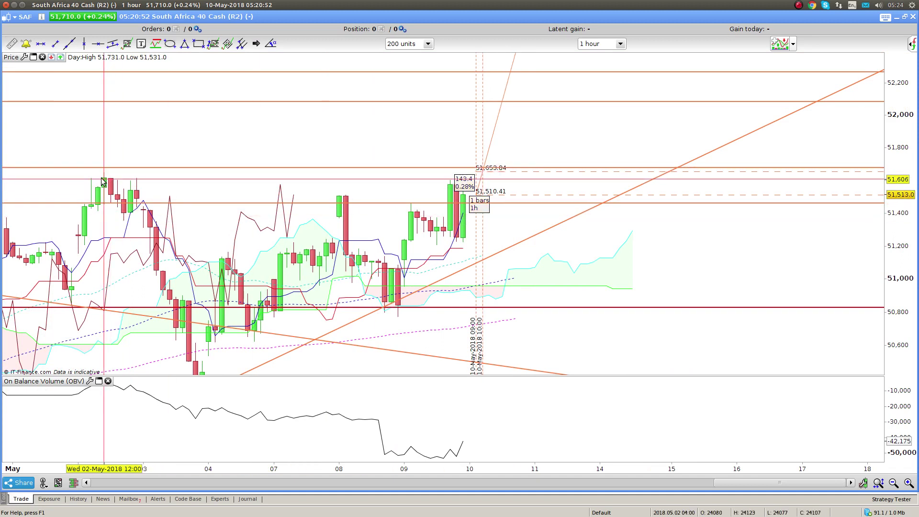
pyautogui.rightClick(475, 334)
pyautogui.click(503, 373)
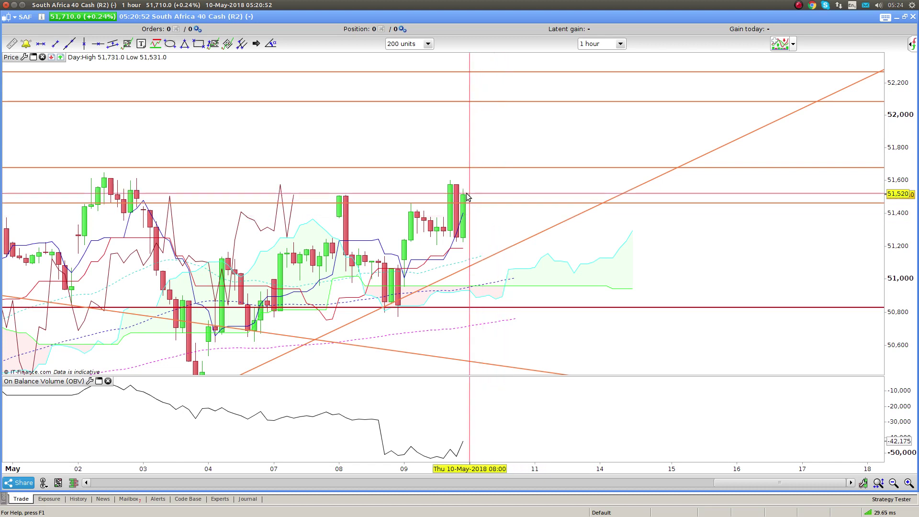
pyautogui.click(620, 44)
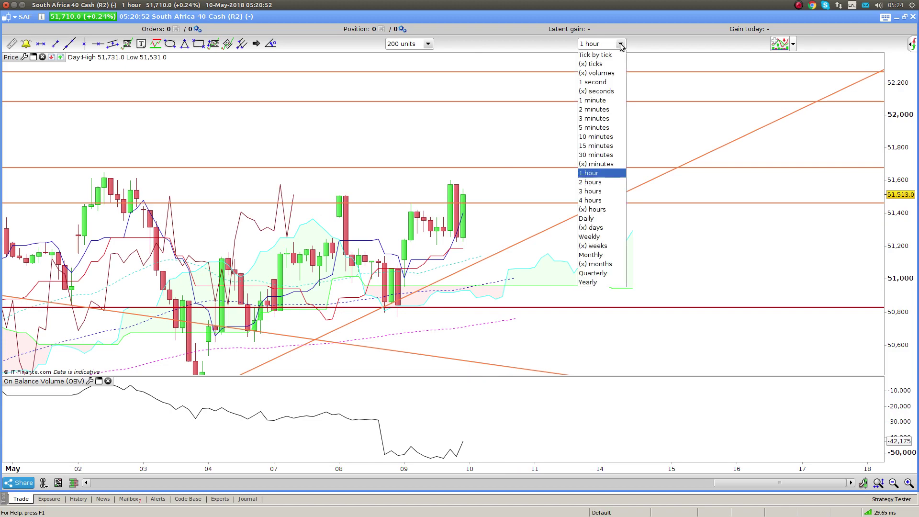
# Step: Switch to 15-minute candles and mark a rectangle zone just above 51,400
pyautogui.click(596, 145)
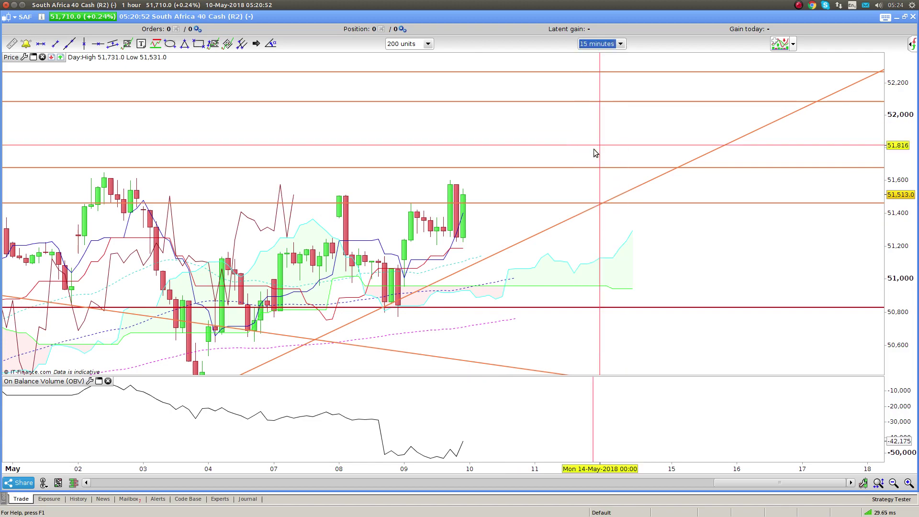
pyautogui.scroll(-10, 593, 212)
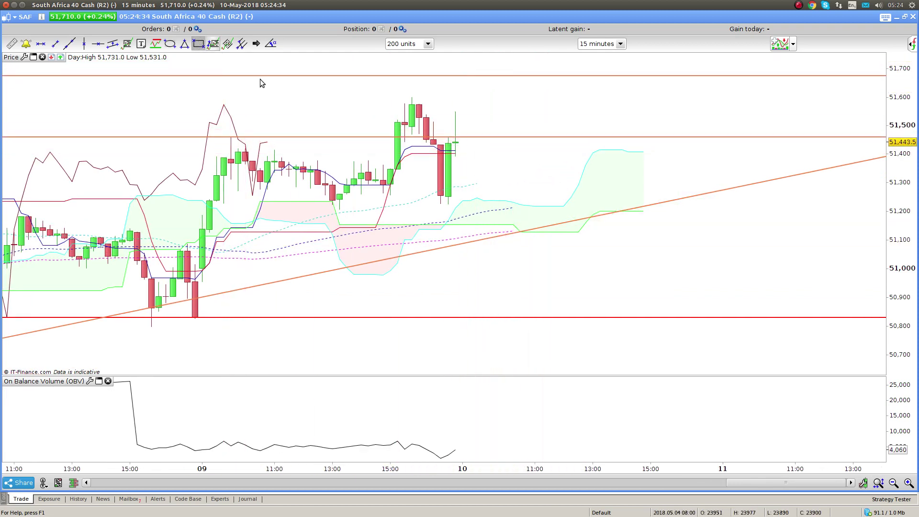
pyautogui.moveTo(470, 137); pyautogui.dragTo(588, 151)
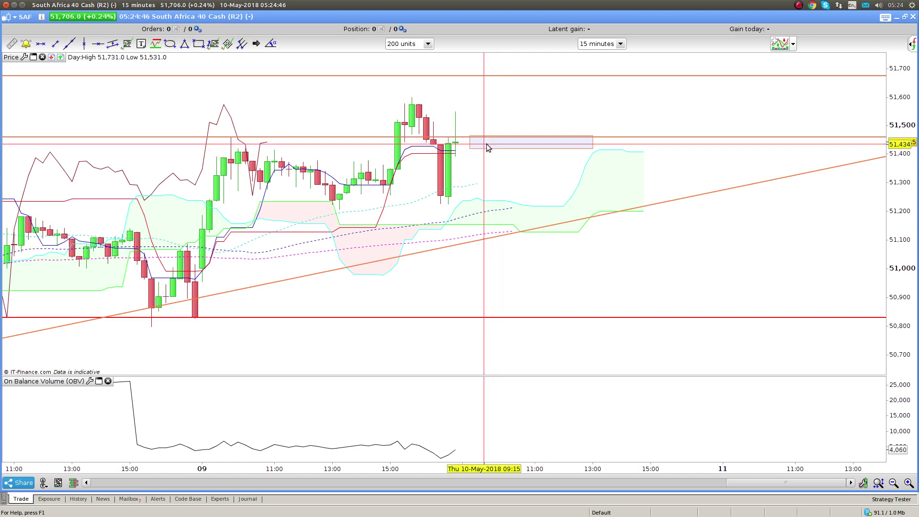
# Step: Measure the drop from 51,446 to about 51,200, then delete the measurement
pyautogui.click(11, 43)
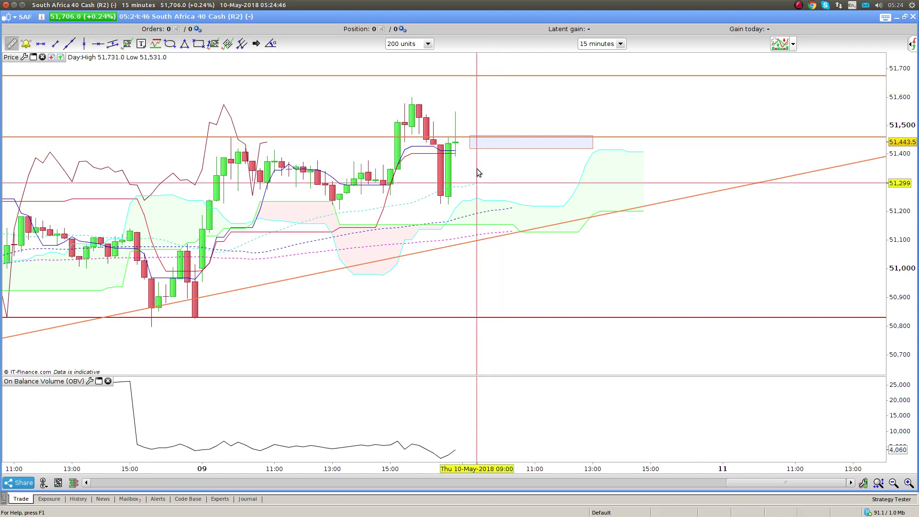
pyautogui.moveTo(484, 137); pyautogui.dragTo(460, 215)
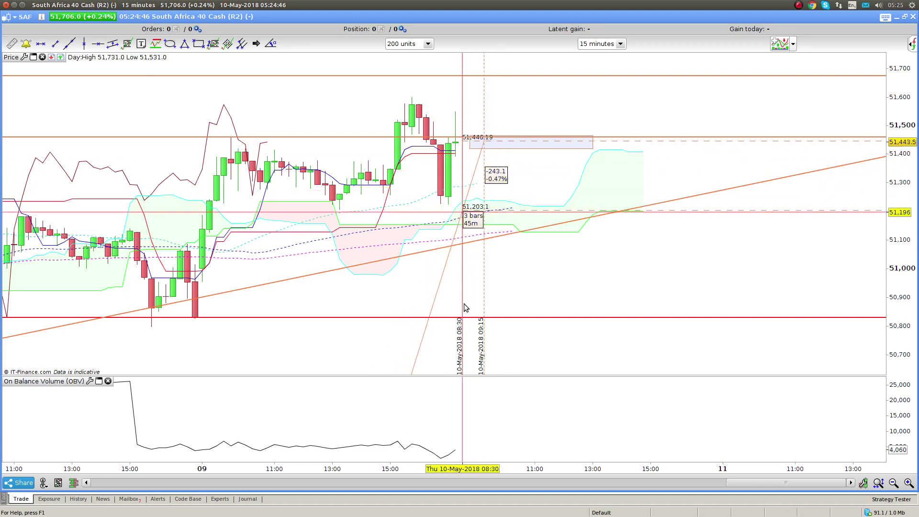
pyautogui.rightClick(457, 337)
pyautogui.click(480, 374)
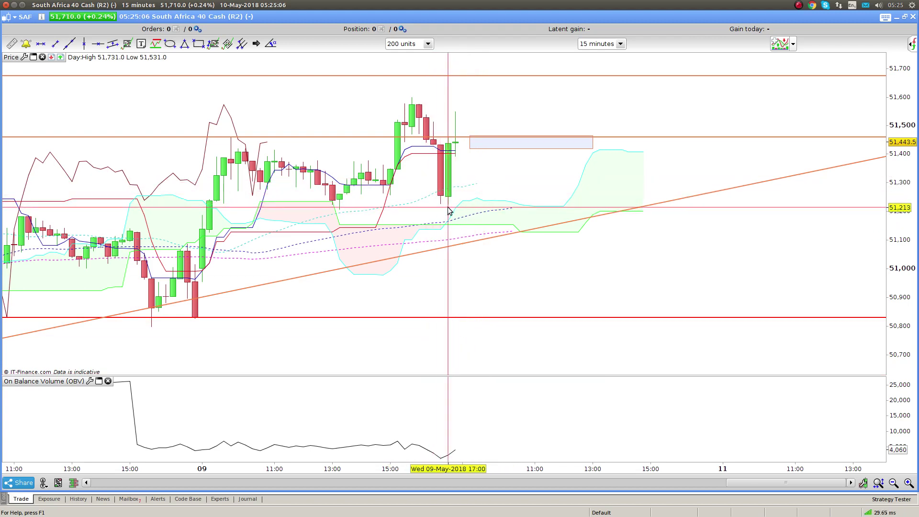
pyautogui.click(616, 46)
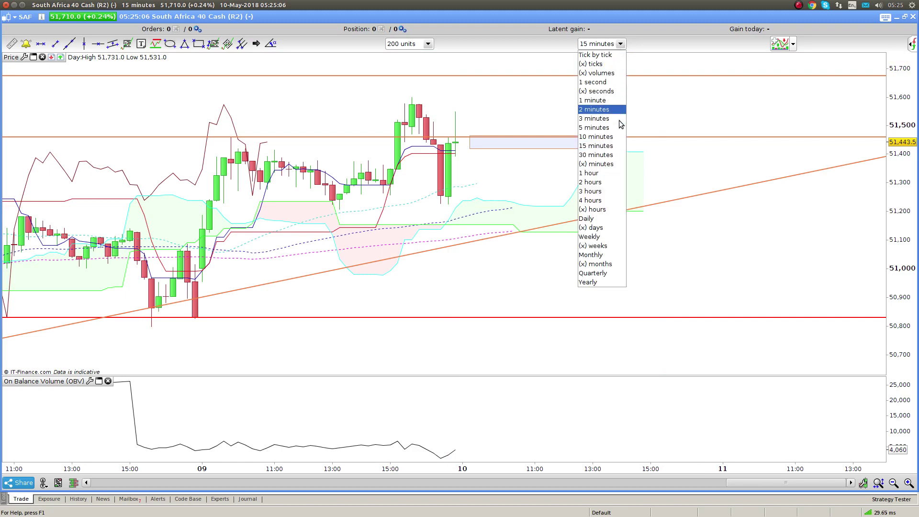
# Step: Check the chart on zoomed-out daily candles, then return it to 1-hour candles
pyautogui.click(596, 219)
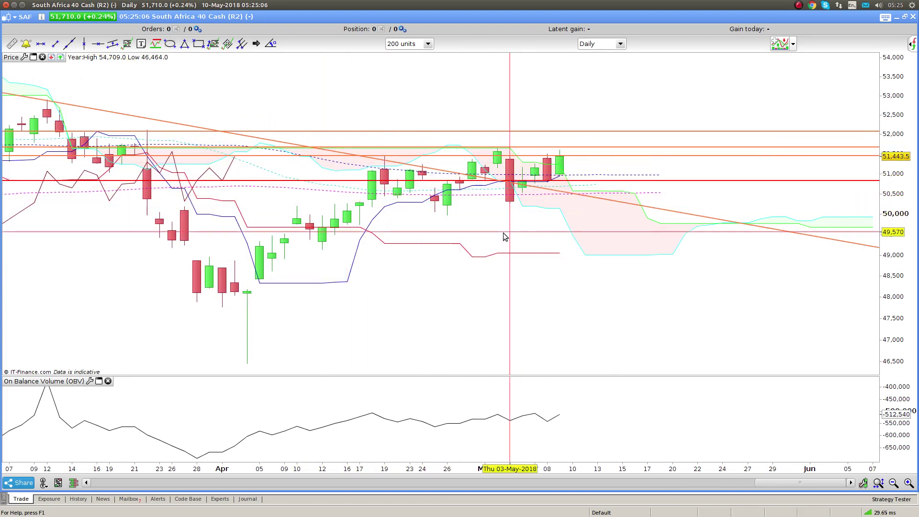
pyautogui.scroll(-2, 503, 232)
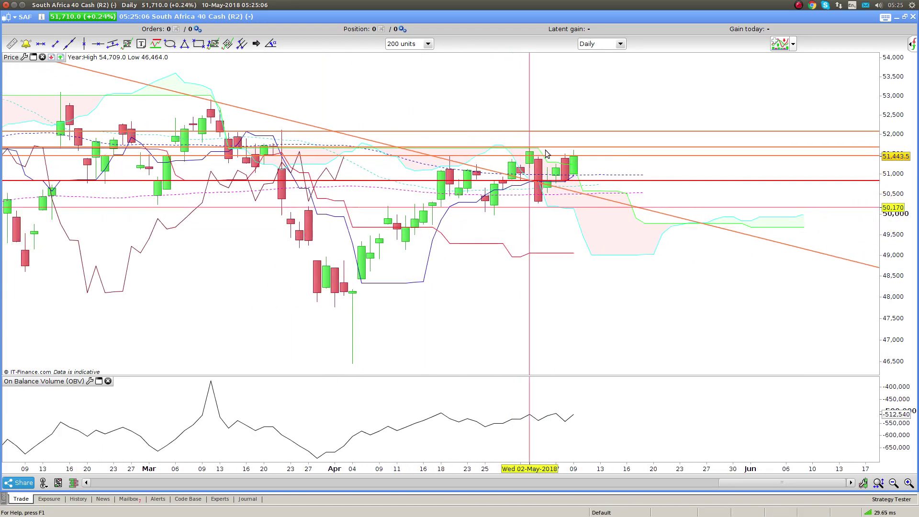
pyautogui.click(620, 44)
pyautogui.click(592, 173)
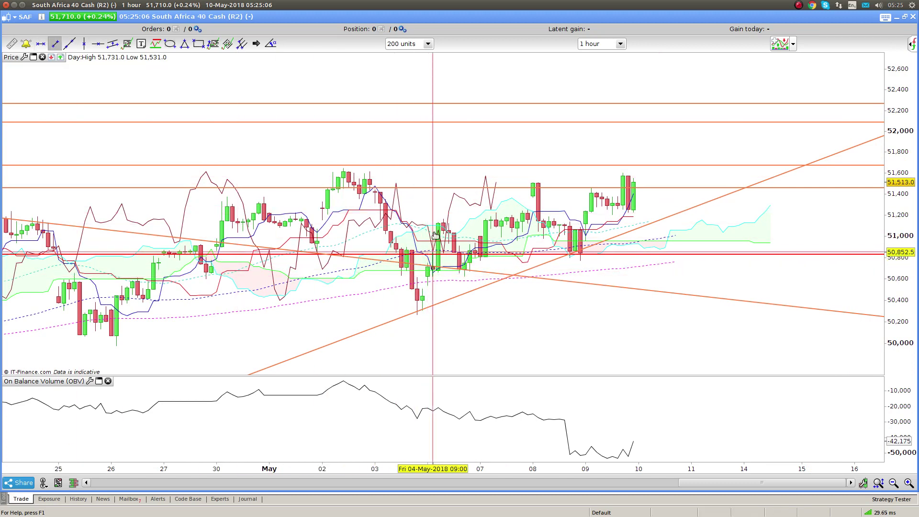
# Step: Draw and reposition a green line segment, pan for room above price, then delete it
pyautogui.moveTo(438, 184)
pyautogui.mouseDown()
pyautogui.moveTo(437, 262)
pyautogui.moveTo(473, 206)
pyautogui.mouseUp()
pyautogui.rightClick(473, 205)
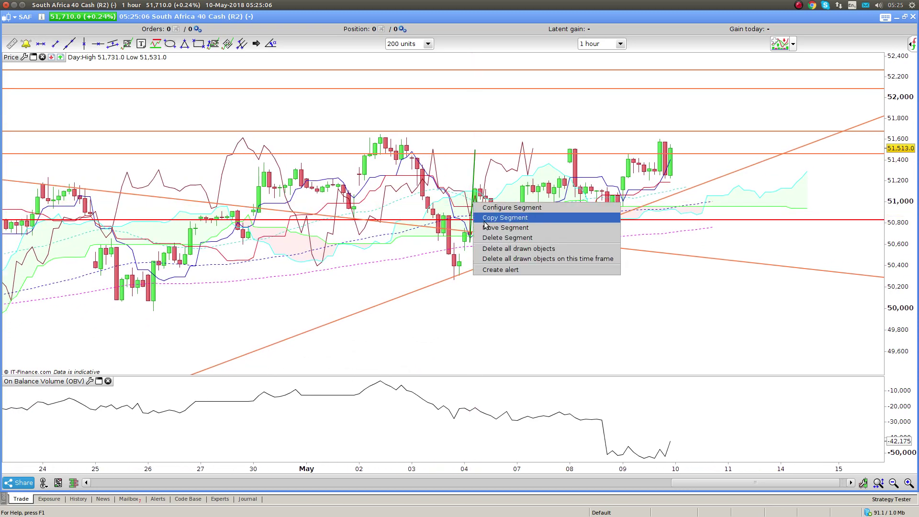
pyautogui.click(488, 228)
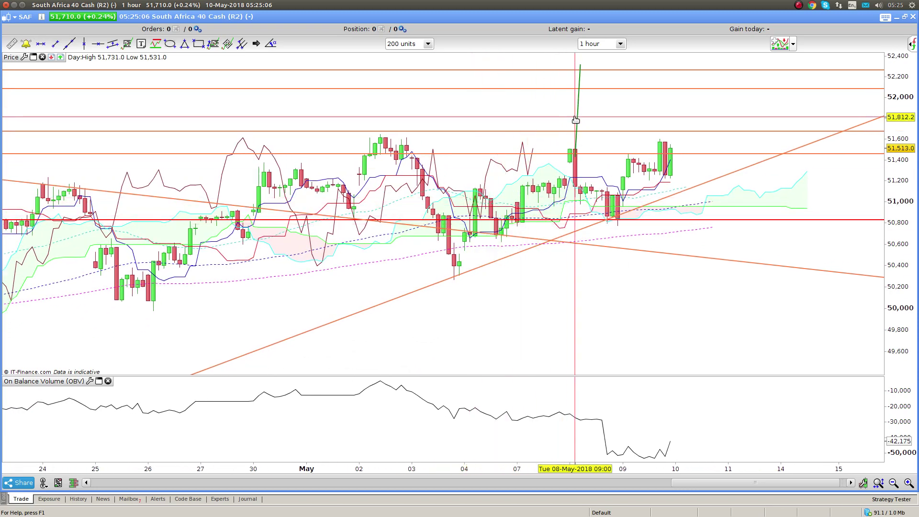
pyautogui.click(577, 119)
pyautogui.moveTo(577, 119); pyautogui.dragTo(419, 244)
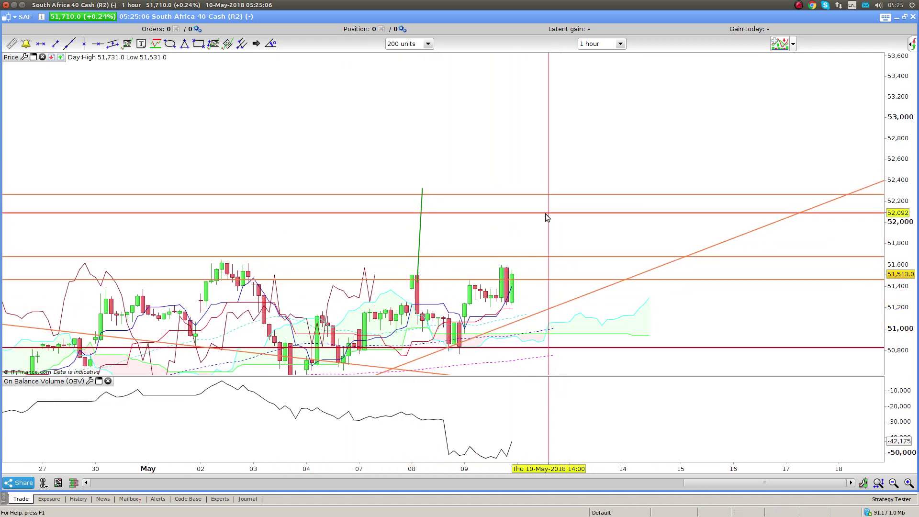
pyautogui.rightClick(420, 230)
pyautogui.click(435, 265)
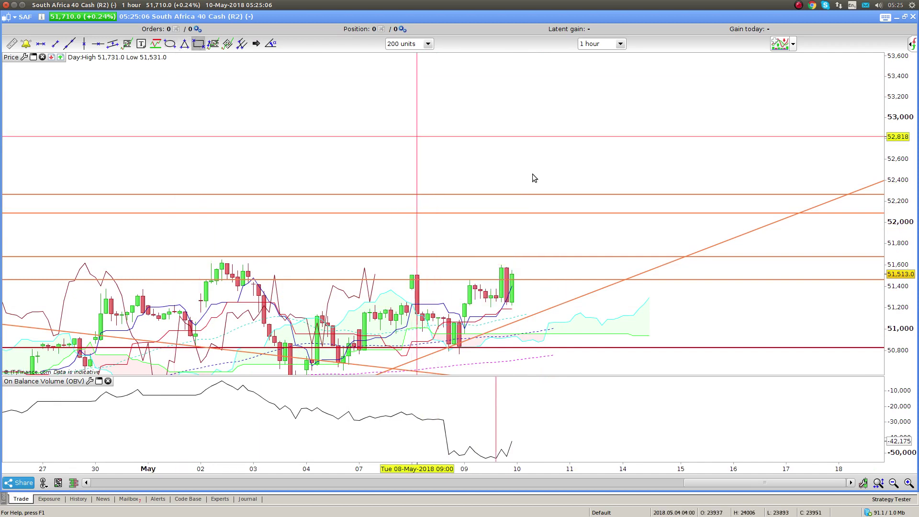
# Step: Draw rectangle target zones at 52,100–52,280 and around 51,500, panning toward later dates
pyautogui.moveTo(527, 196); pyautogui.dragTo(579, 215)
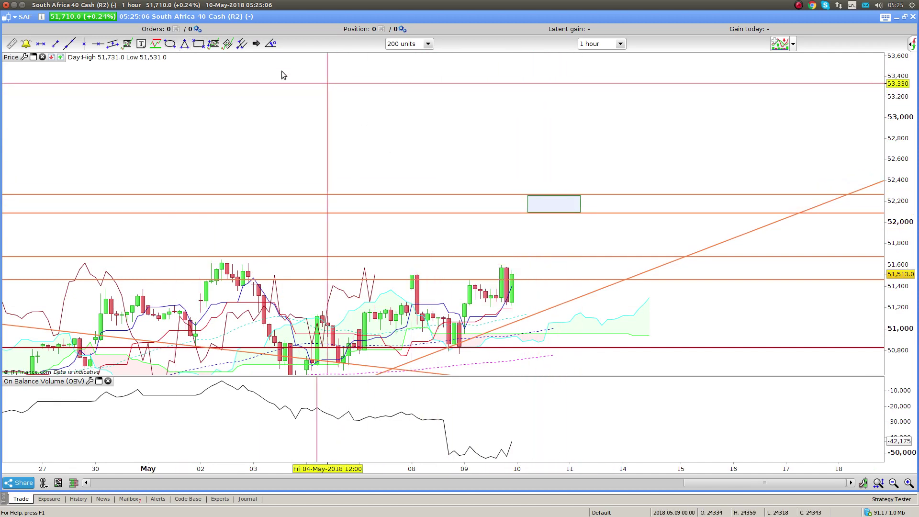
pyautogui.click(198, 44)
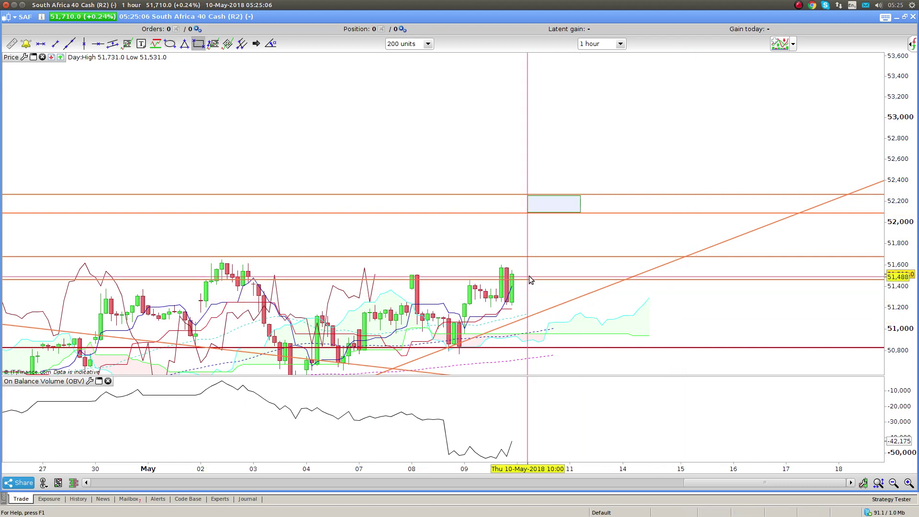
pyautogui.moveTo(527, 274); pyautogui.dragTo(570, 284)
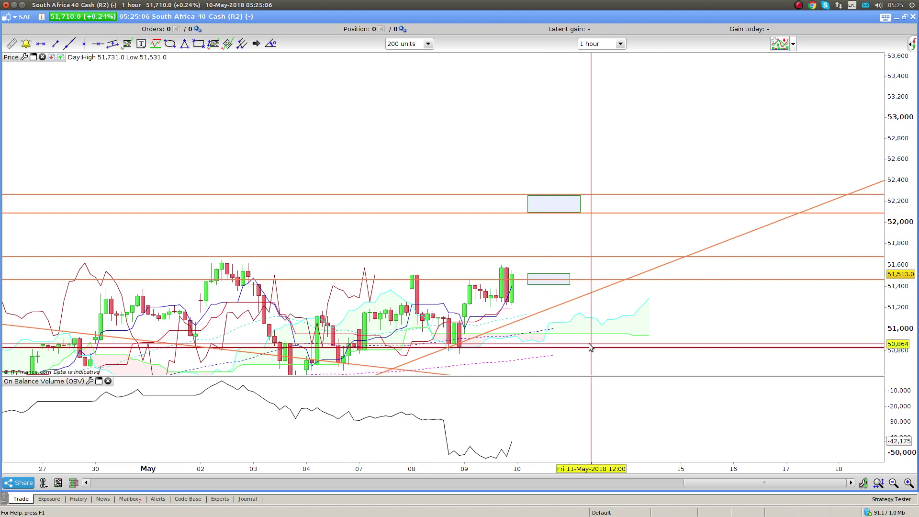
pyautogui.moveTo(704, 286); pyautogui.dragTo(613, 271)
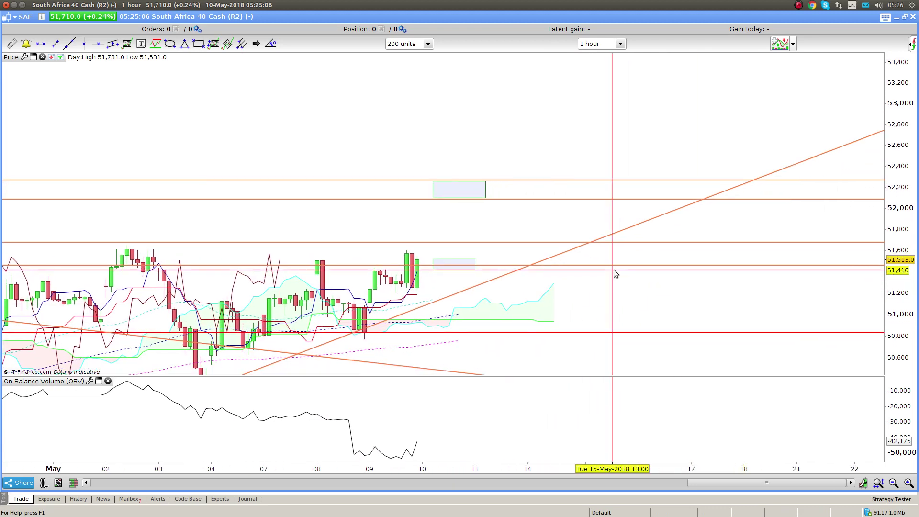
pyautogui.moveTo(614, 272); pyautogui.dragTo(531, 278)
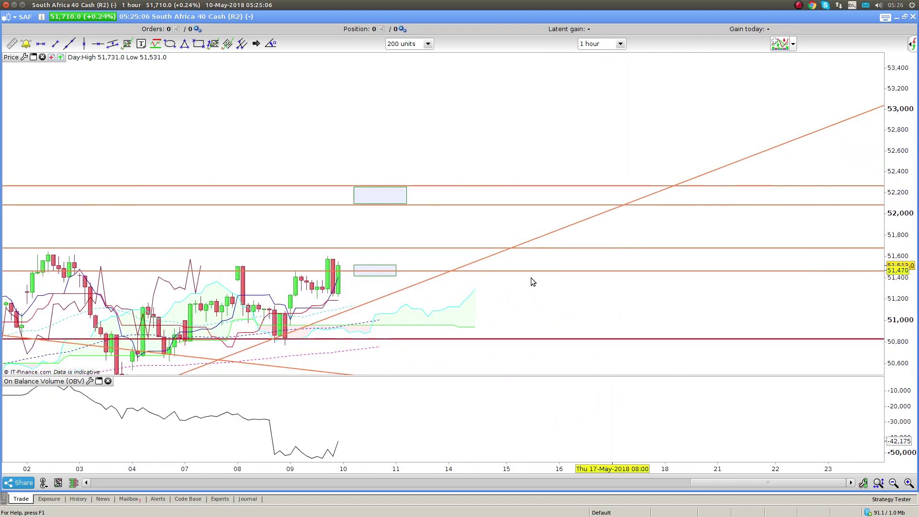